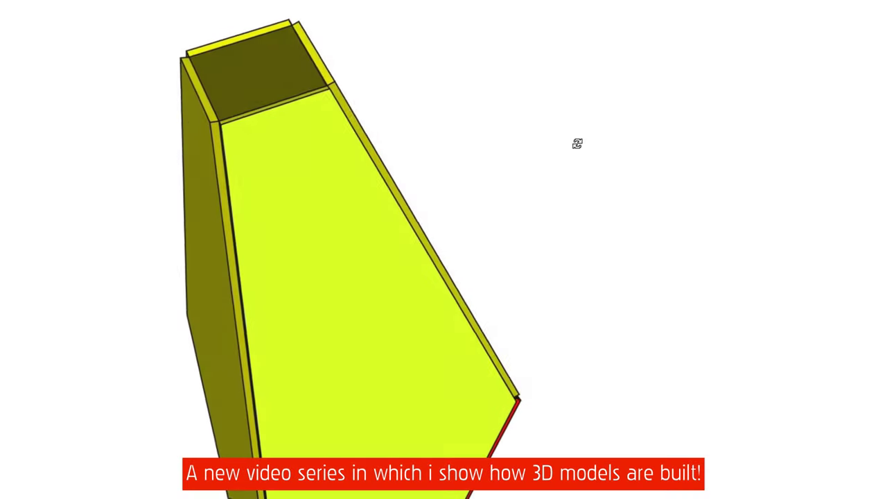
Step: Orbit the lamp shade to look inside at the red lower and yellow upper panels
{"action": "mouse_move", "coordinate": [578, 143]}
{"action": "middle_mouse_down"}
{"action": "mouse_move", "coordinate": [581, 172]}
{"action": "mouse_move", "coordinate": [618, 225]}
{"action": "middle_mouse_up"}
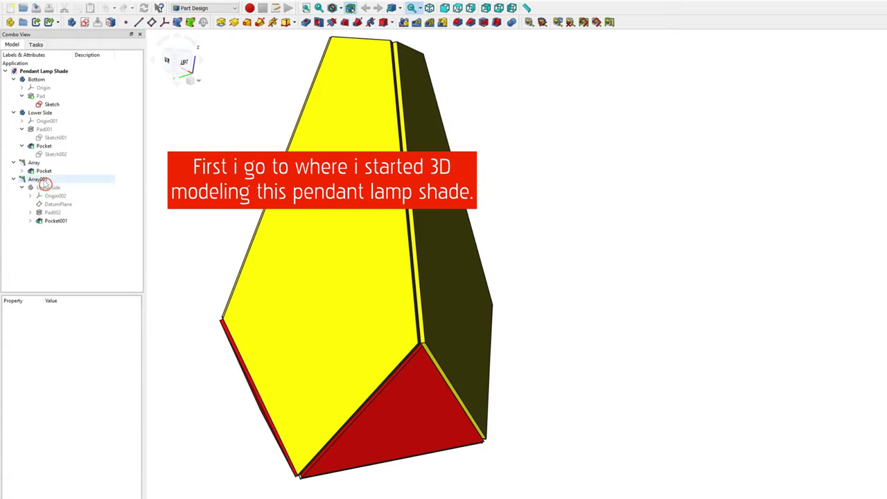
Step: Hide Array001, Array and the Lower Side body, leaving only the Bottom outline
{"action": "left_click", "coordinate": [38, 179]}
{"action": "key", "text": "space"}
{"action": "left_click", "coordinate": [35, 162]}
{"action": "key", "text": "space"}
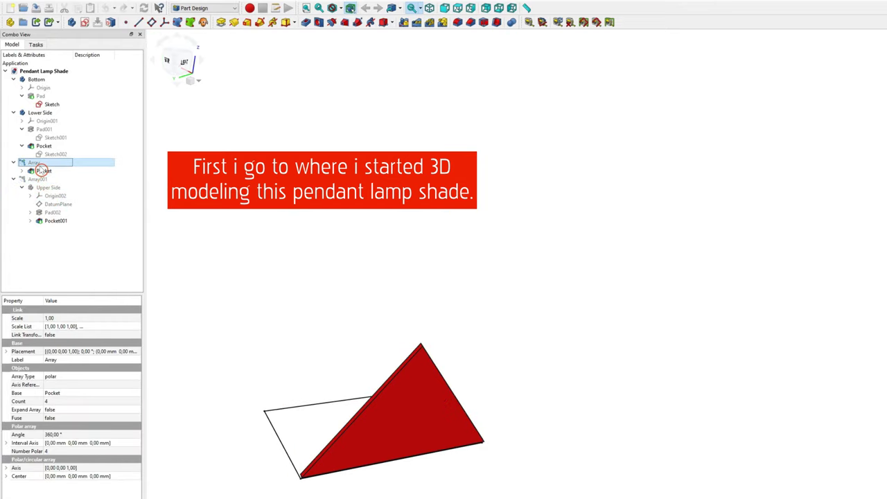
{"action": "left_click", "coordinate": [38, 113]}
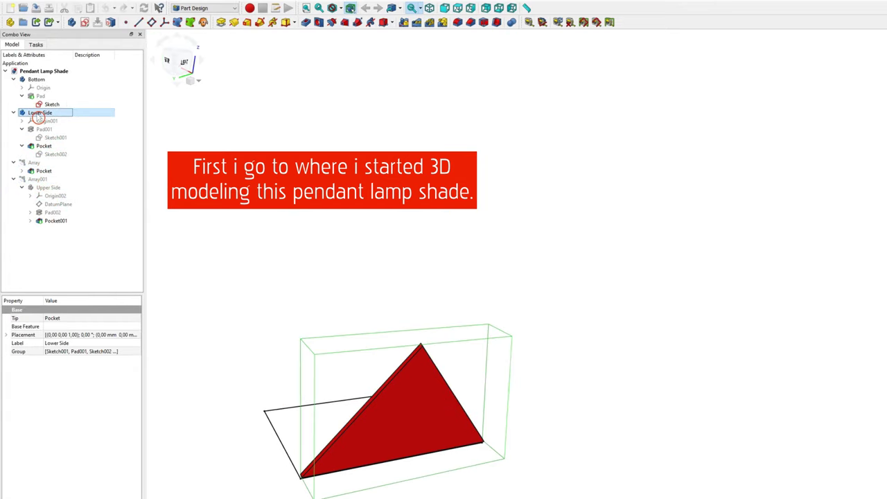
{"action": "key", "text": "space"}
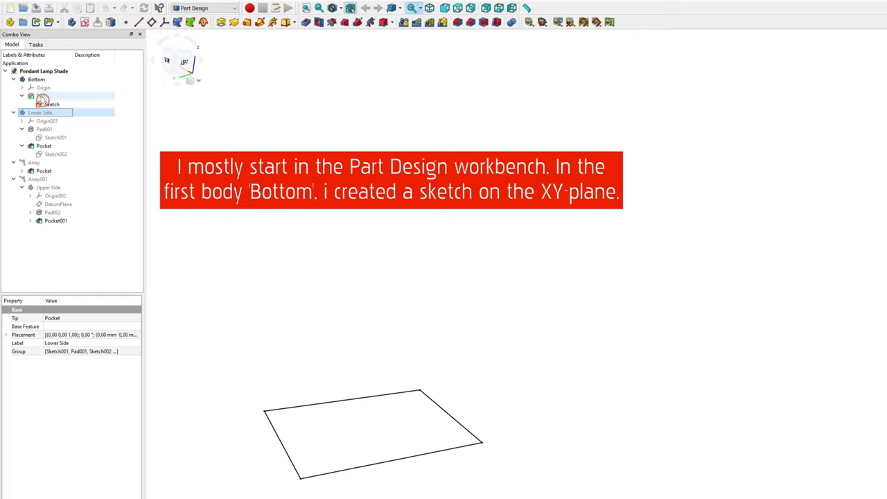
Step: Display the Bottom body's origin planes and axes around its XY-plane rectangle sketch
{"action": "left_click", "coordinate": [46, 80]}
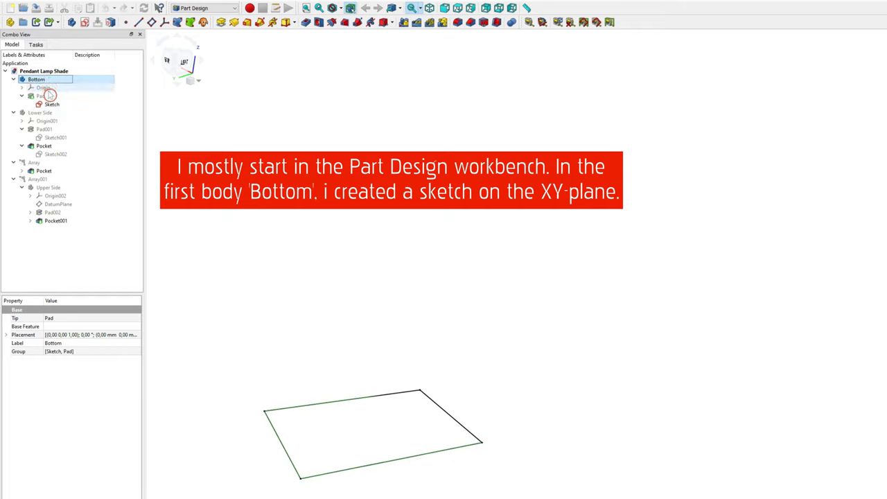
{"action": "left_click", "coordinate": [43, 88]}
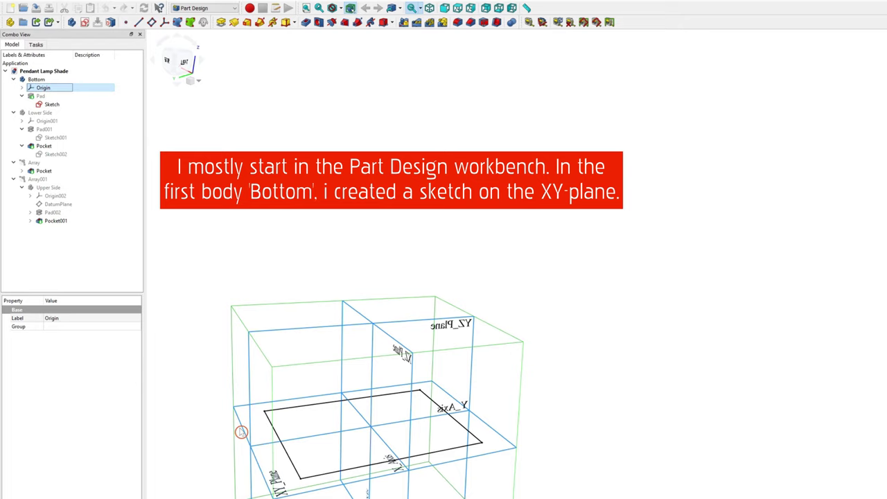
{"action": "key", "text": "Up"}
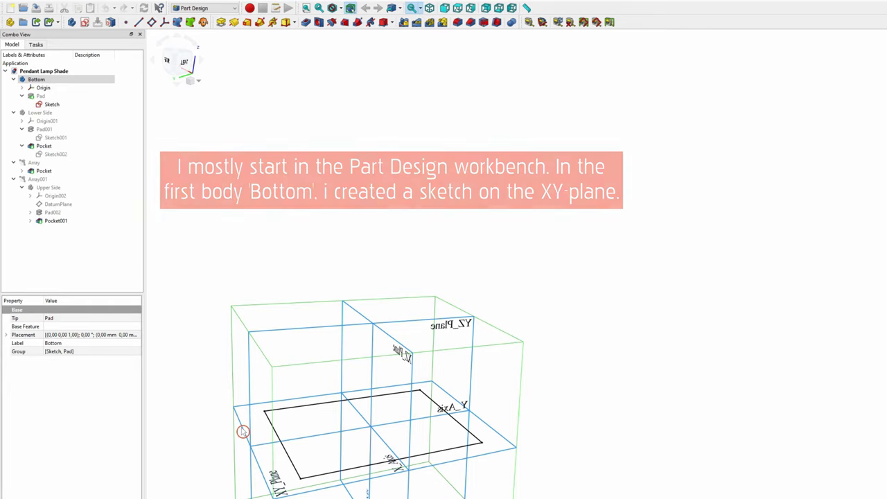
Step: Show the Bottom body's 2 mm Pad plate and hide its origin planes again
{"action": "left_click", "coordinate": [43, 96]}
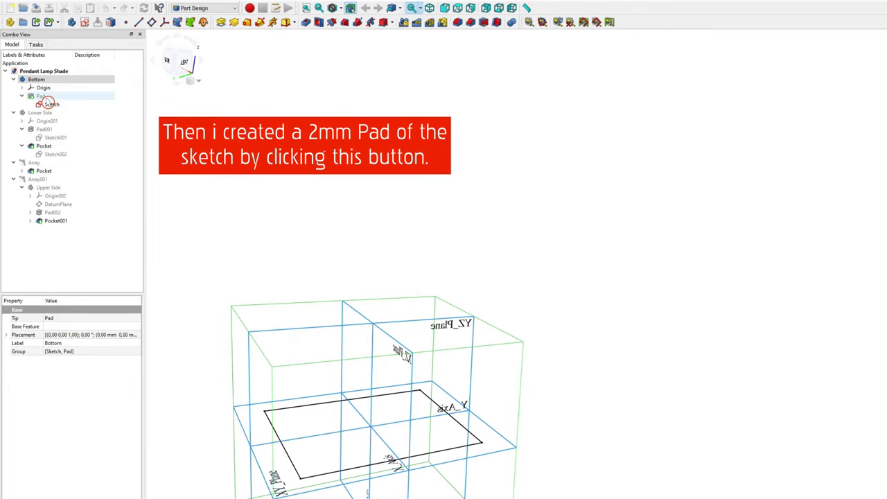
{"action": "key", "text": "space"}
{"action": "left_click", "coordinate": [43, 87]}
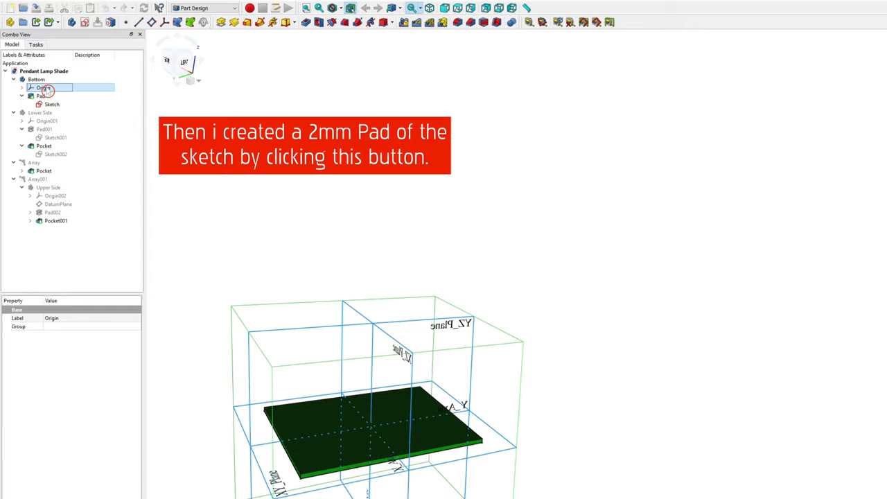
{"action": "key", "text": "space"}
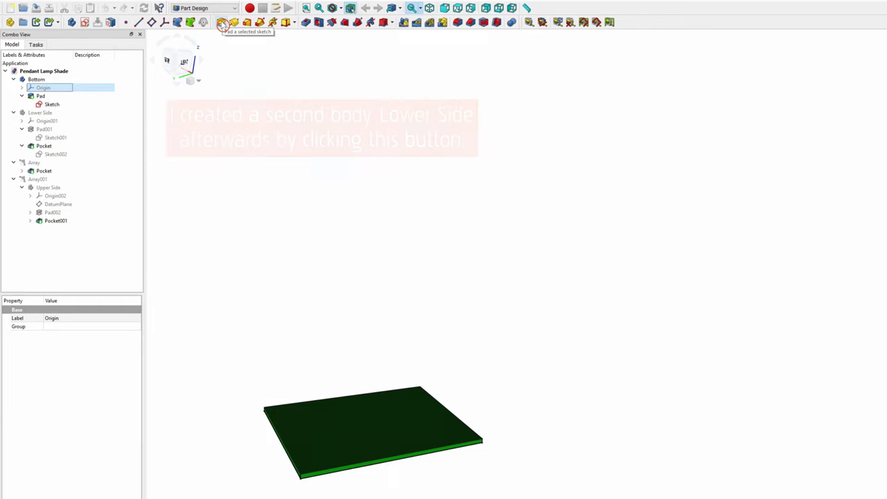
Step: Show the Lower Side body's upright Sketch001 line, with Pad001 hidden
{"action": "left_click", "coordinate": [52, 114]}
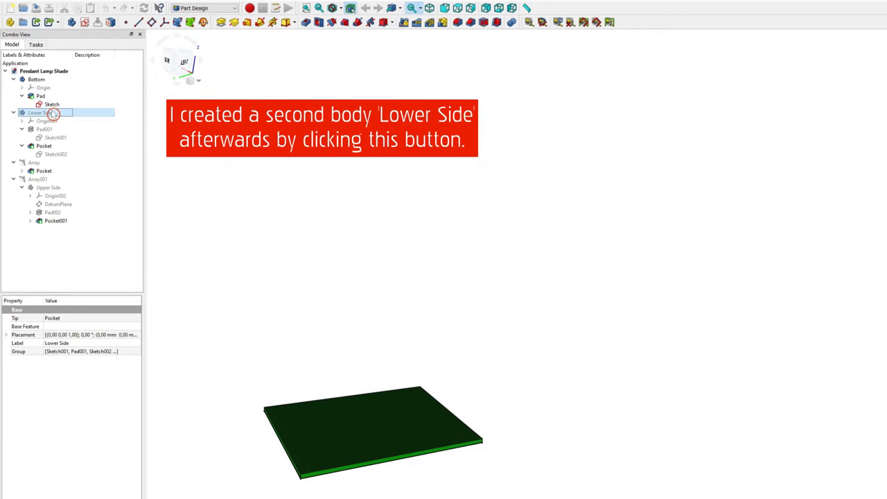
{"action": "key", "text": "space"}
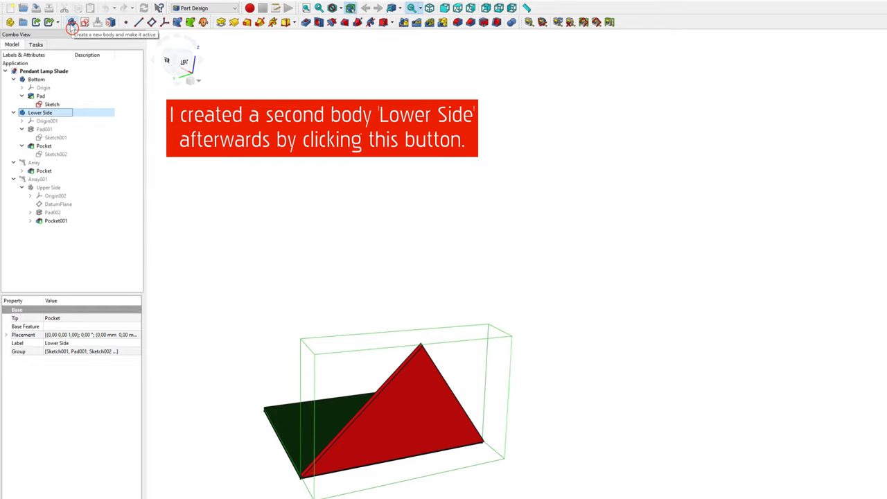
{"action": "left_click", "coordinate": [55, 131]}
{"action": "key", "text": "space"}
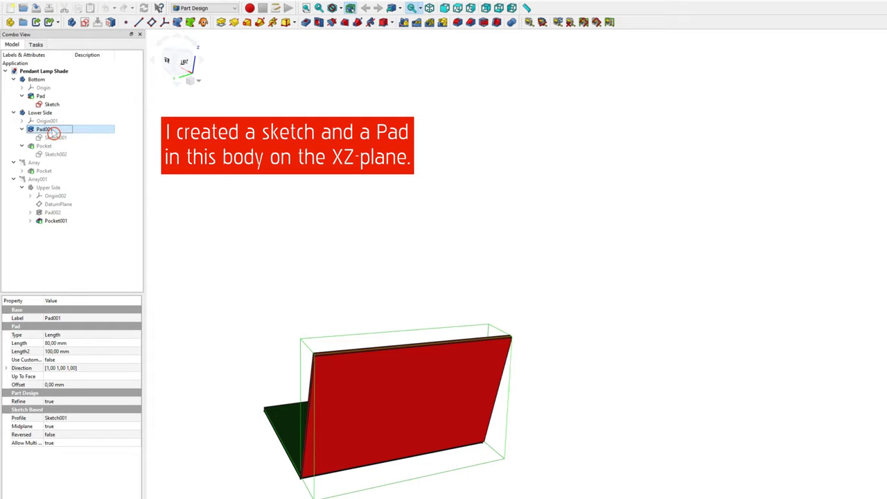
{"action": "left_click", "coordinate": [53, 138]}
{"action": "key", "text": "space"}
{"action": "left_click", "coordinate": [46, 129]}
{"action": "key", "text": "space"}
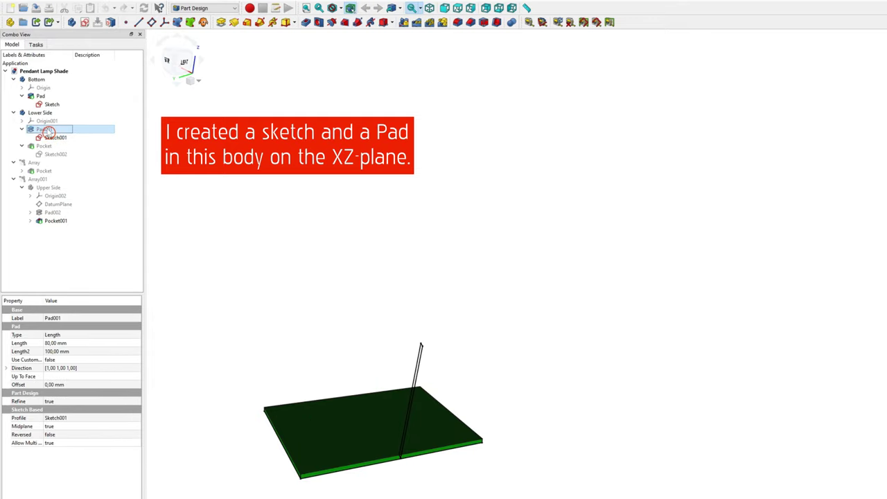
Step: Show Origin001's planes and axes and pick out the XZ plane Sketch001 lies on
{"action": "left_click", "coordinate": [47, 121]}
{"action": "key", "text": "space"}
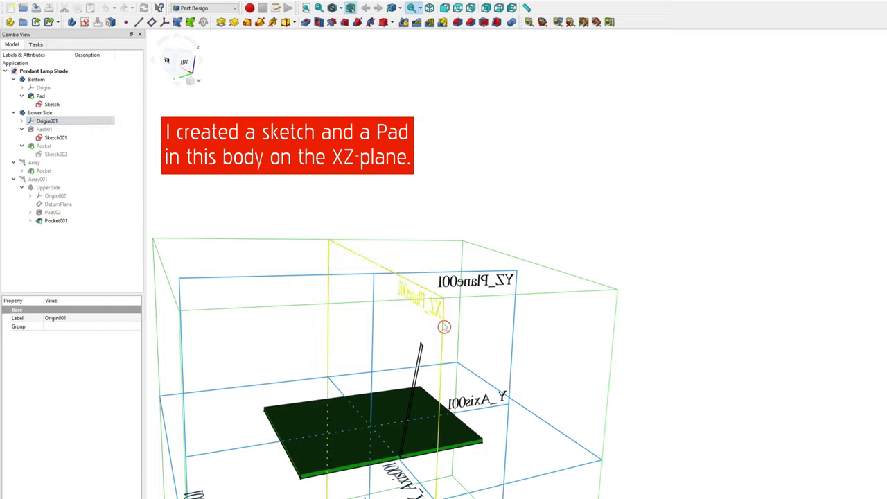
{"action": "left_click", "coordinate": [444, 327]}
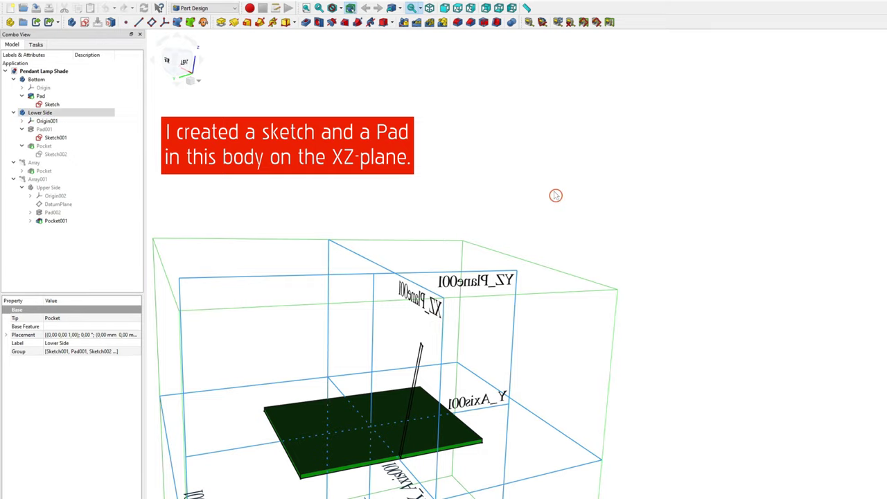
{"action": "left_click", "coordinate": [445, 330]}
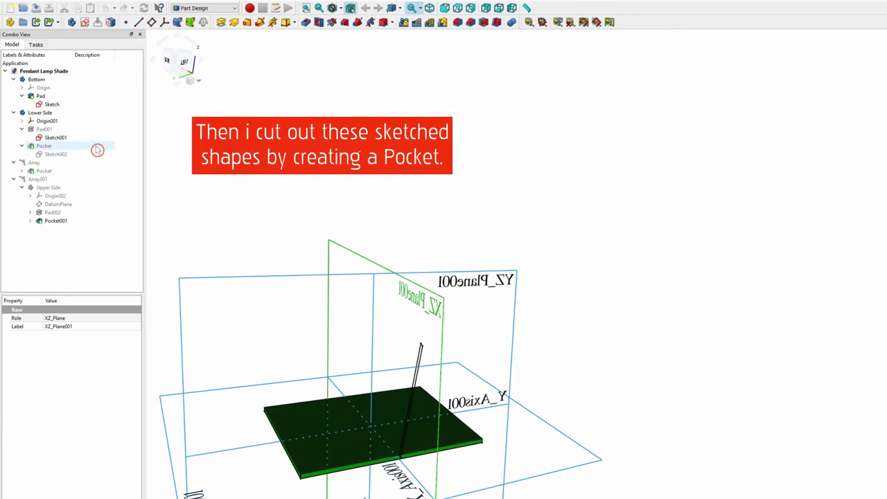
Step: Hide Sketch001 and Origin001's planes, showing the red Pad001 plate again
{"action": "left_click", "coordinate": [56, 137]}
{"action": "key", "text": "space"}
{"action": "left_click", "coordinate": [45, 130]}
{"action": "key", "text": "space"}
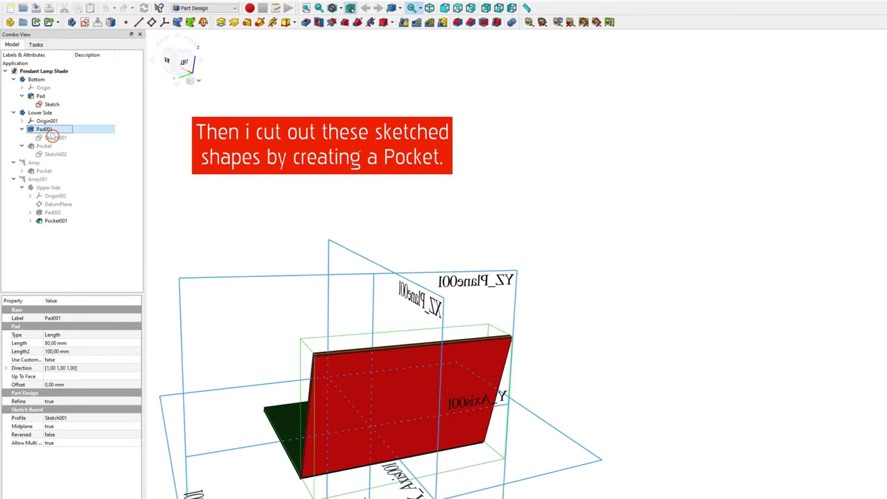
{"action": "left_click", "coordinate": [46, 120]}
{"action": "key", "text": "space"}
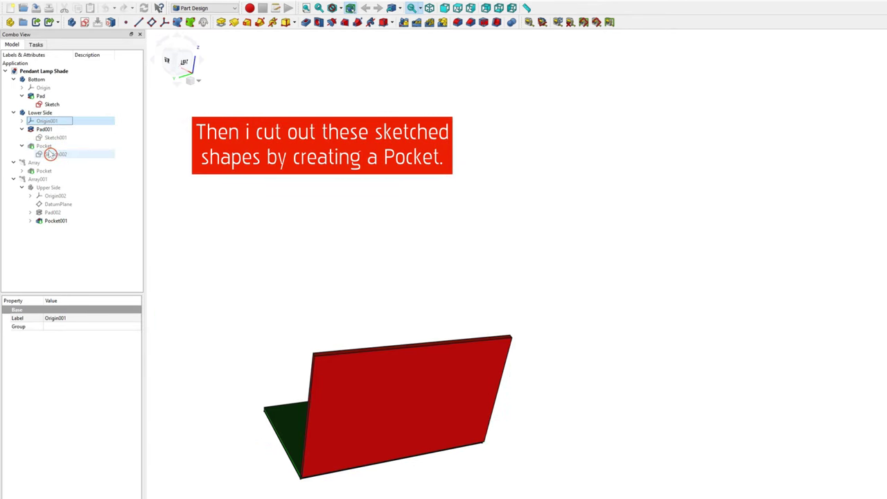
Step: Show Sketch002 and the Through All Pocket trimming the red plate into a triangle
{"action": "left_click", "coordinate": [52, 154]}
{"action": "key", "text": "space"}
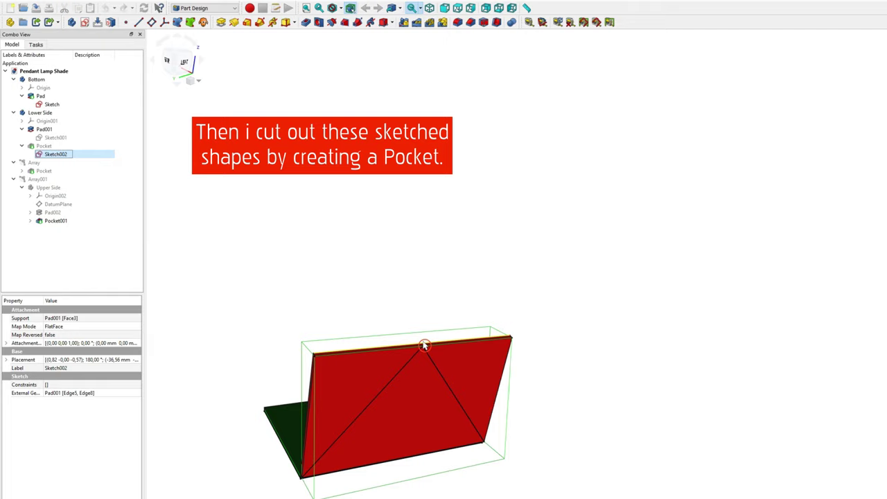
{"action": "left_click", "coordinate": [61, 147]}
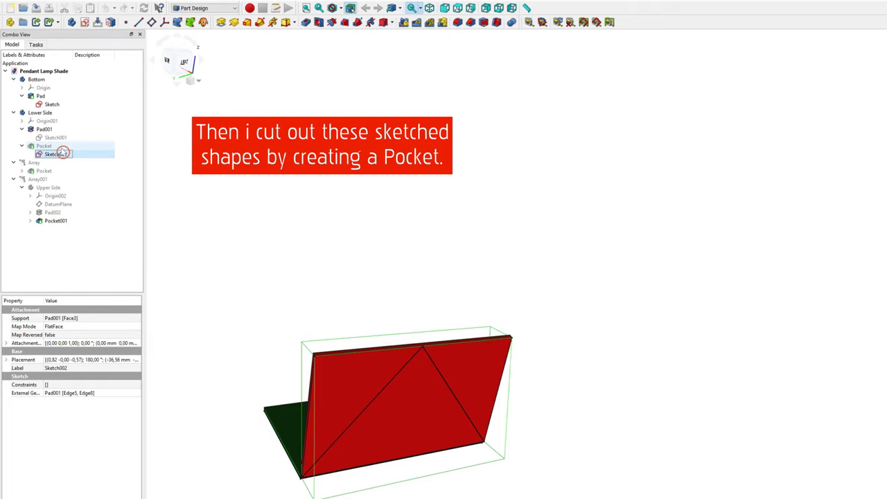
{"action": "left_click", "coordinate": [57, 154]}
{"action": "left_click", "coordinate": [61, 146]}
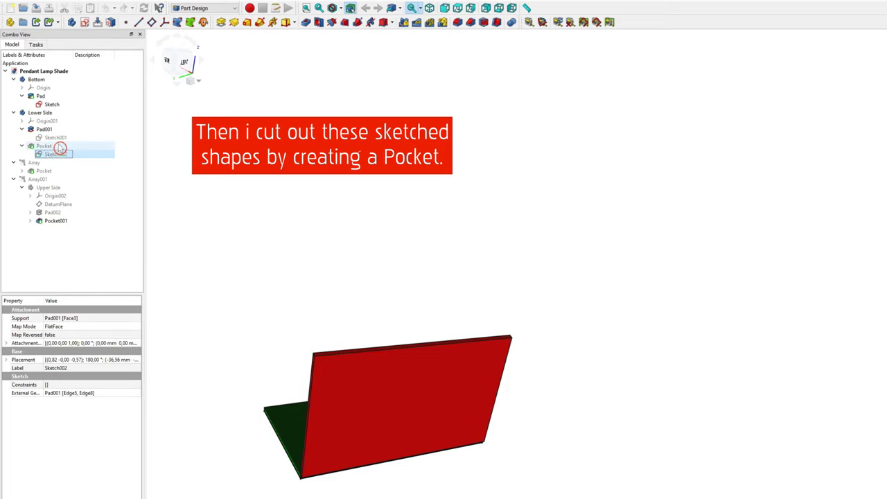
{"action": "key", "text": "space"}
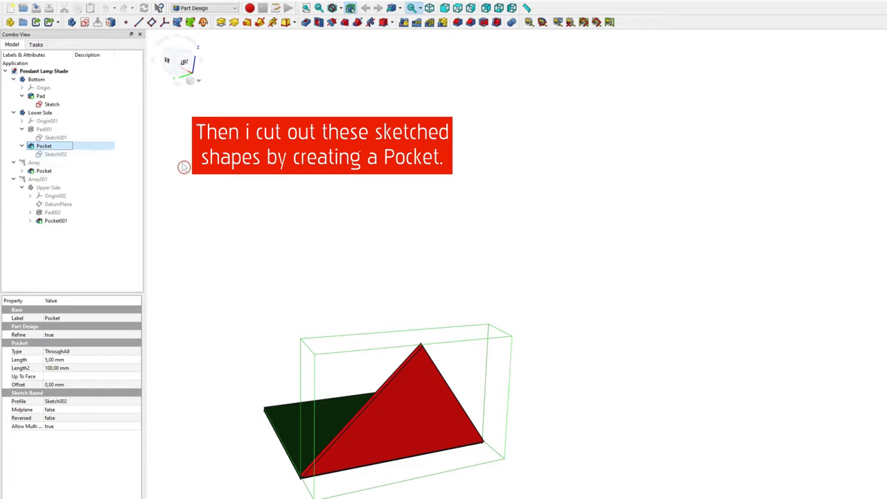
{"action": "left_click", "coordinate": [184, 167]}
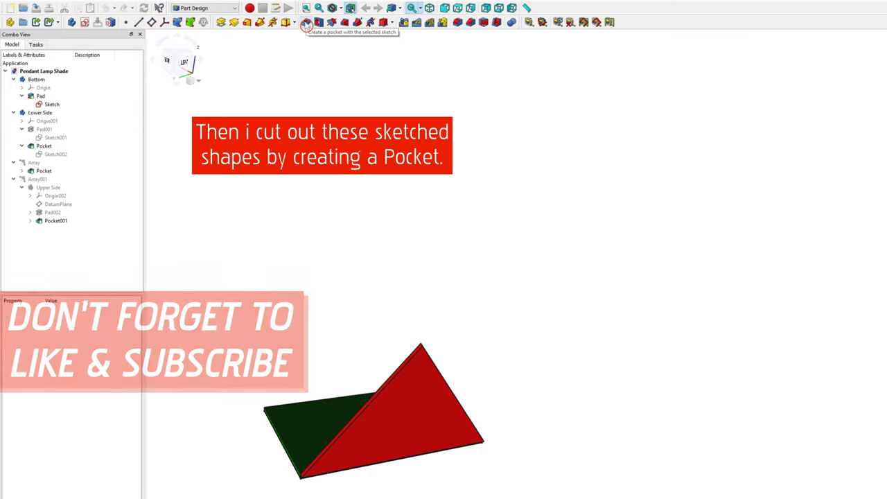
Step: Show the red four-panel polar Array and switch to the Draft workbench
{"action": "left_click", "coordinate": [53, 164]}
{"action": "key", "text": "space"}
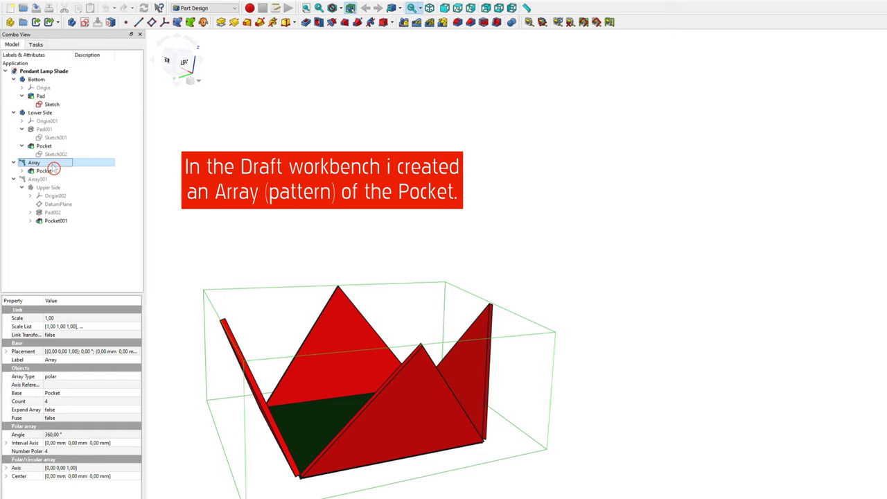
{"action": "left_click", "coordinate": [192, 8]}
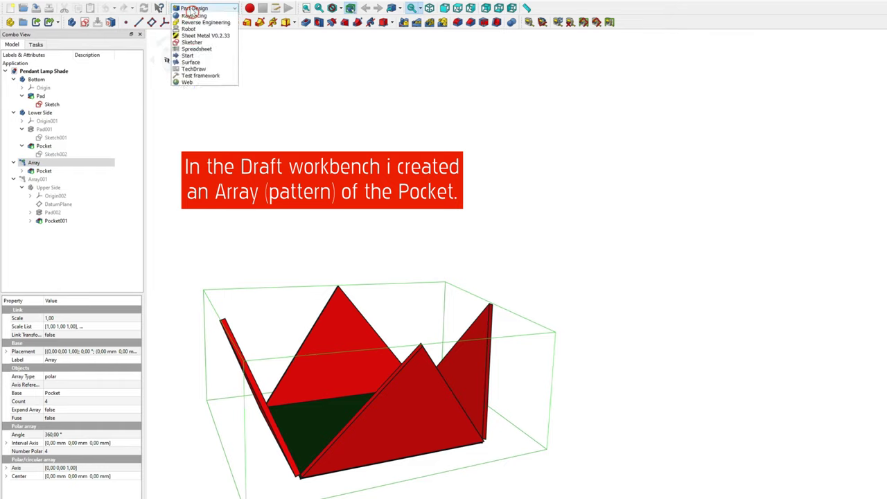
{"action": "left_click", "coordinate": [201, 36]}
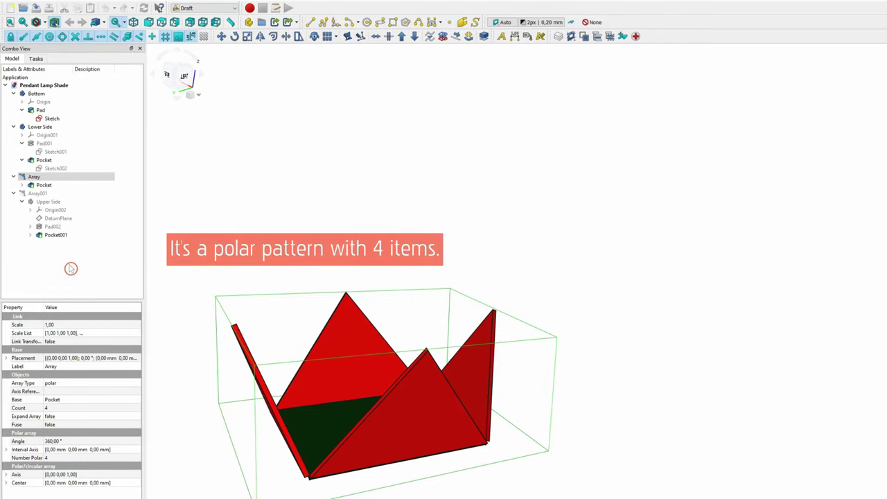
Step: Inspect the Array's polar type, item count of 4, and the base object it duplicates
{"action": "left_click", "coordinate": [75, 384]}
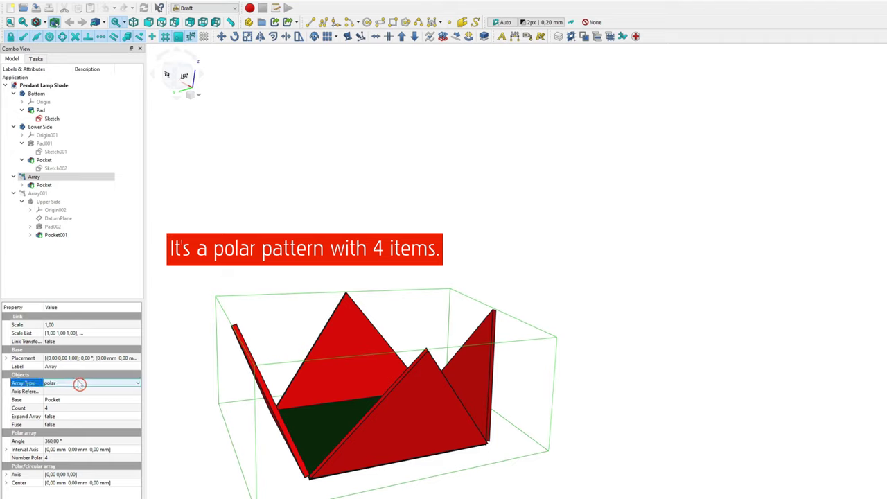
{"action": "left_click", "coordinate": [71, 411]}
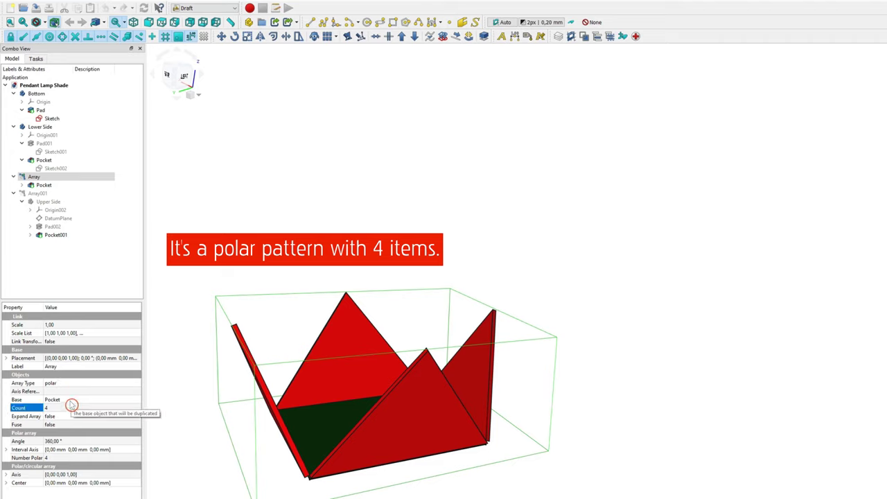
{"action": "left_click", "coordinate": [69, 401]}
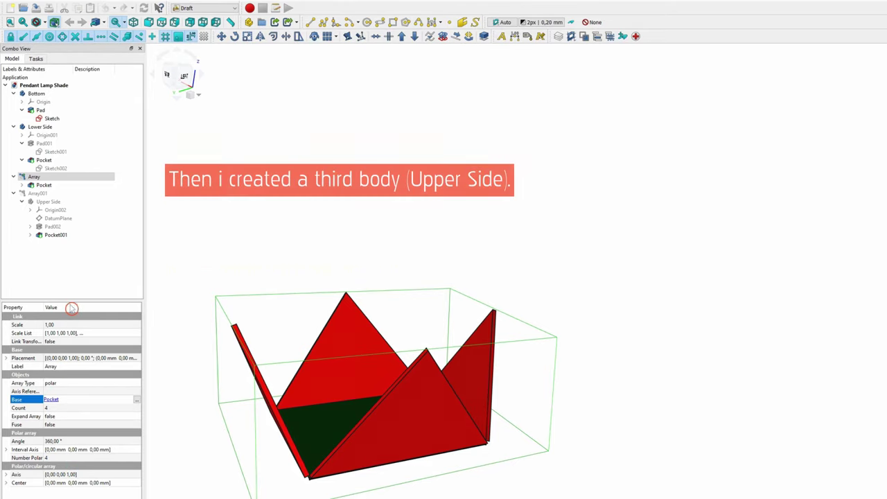
Step: Show the Upper Side body together with its Origin002 planes and axes
{"action": "left_click", "coordinate": [52, 196]}
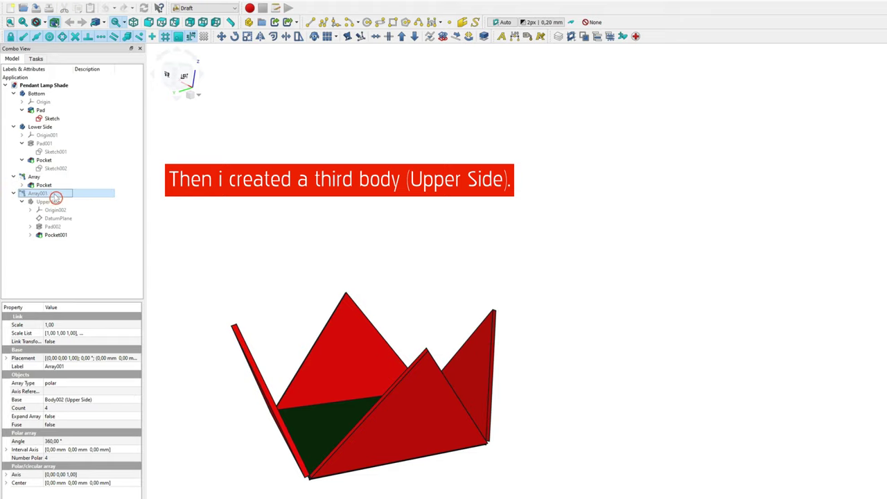
{"action": "left_click", "coordinate": [64, 203]}
{"action": "key", "text": "space"}
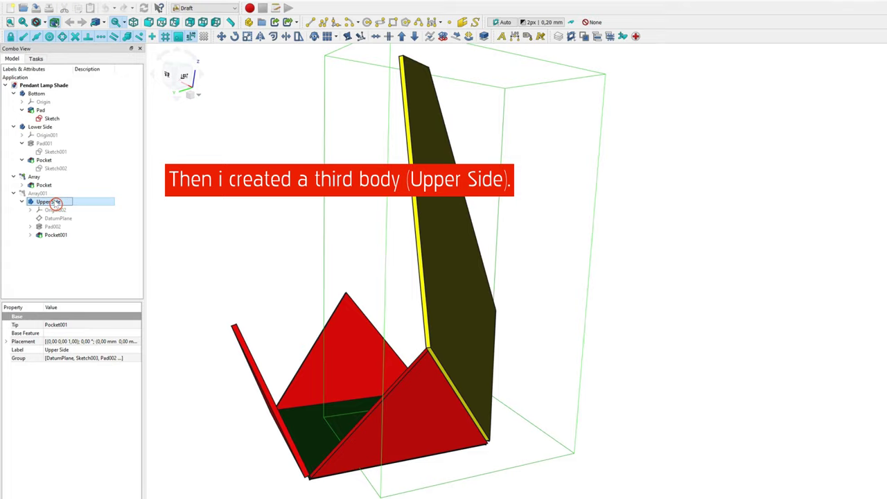
{"action": "left_click", "coordinate": [56, 210]}
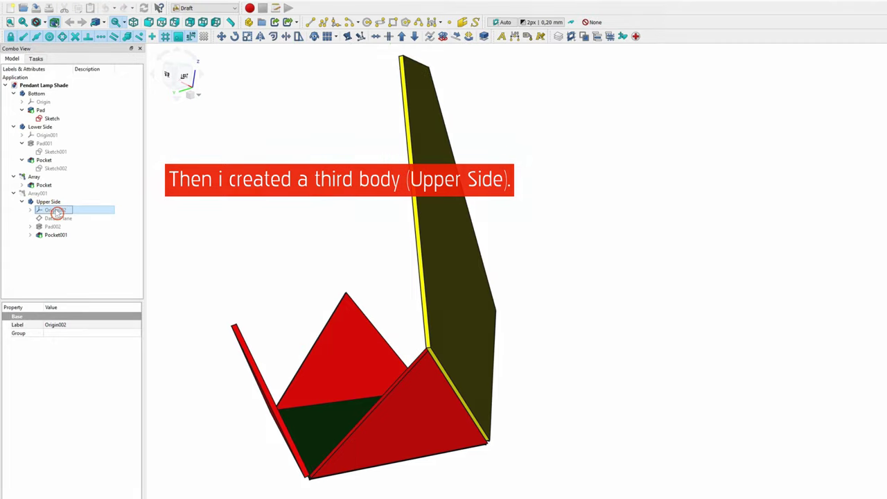
{"action": "key", "text": "space"}
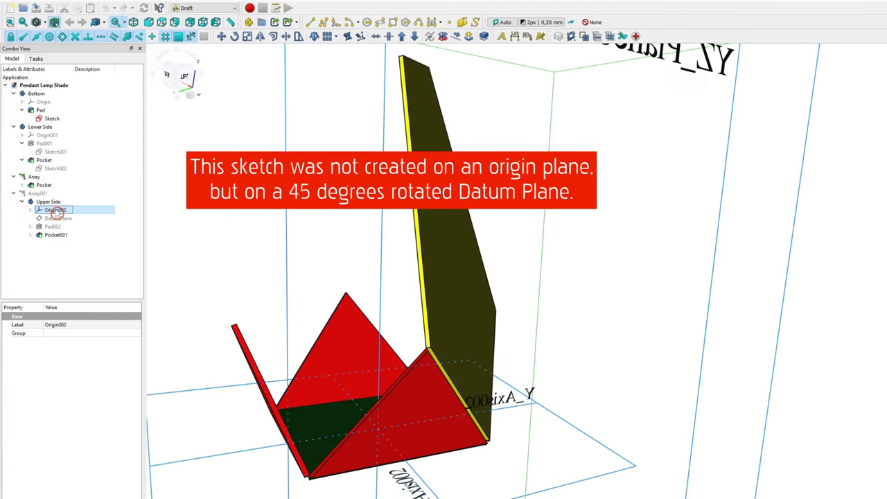
Step: Reveal Pad002's Sketch003 and hide the Pad002 solid, viewing the sketch from above
{"action": "left_click", "coordinate": [48, 227]}
{"action": "key", "text": "space"}
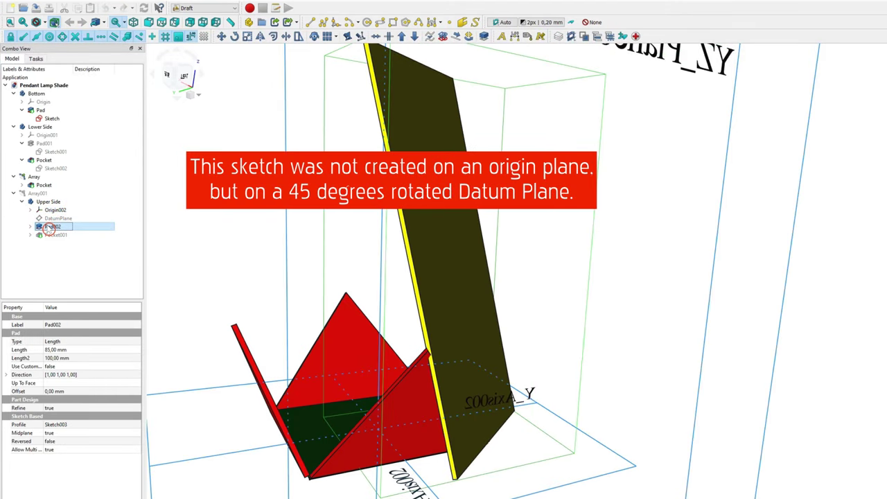
{"action": "left_click", "coordinate": [30, 227]}
{"action": "left_click", "coordinate": [56, 235]}
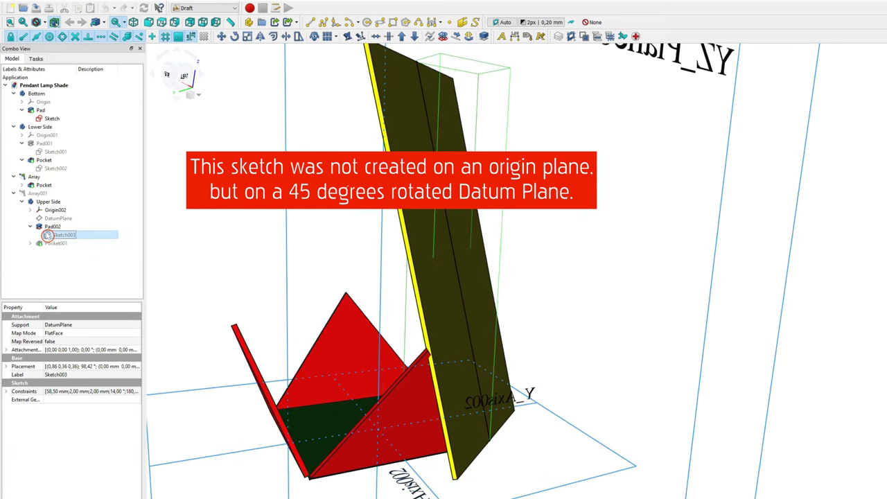
{"action": "left_click", "coordinate": [50, 227]}
{"action": "key", "text": "space"}
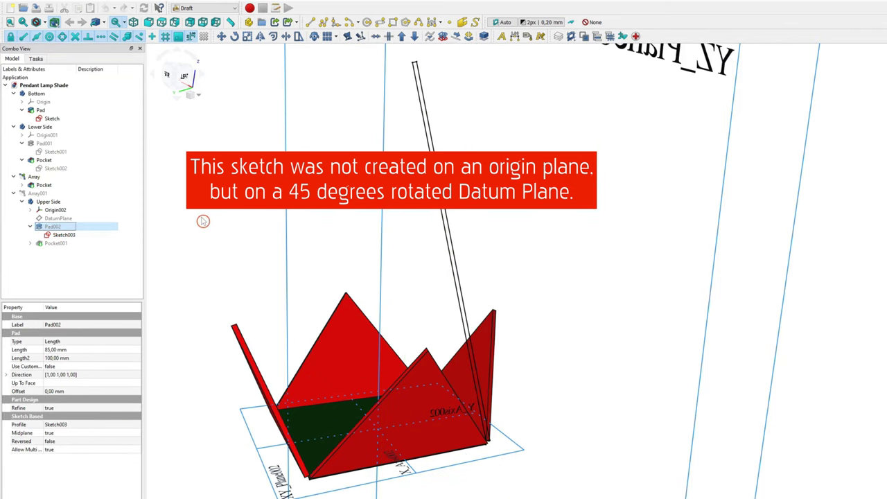
{"action": "scroll", "coordinate": [448, 276], "scroll_direction": "down", "scroll_amount": 2}
{"action": "mouse_move", "coordinate": [503, 283]}
{"action": "middle_mouse_down"}
{"action": "mouse_move", "coordinate": [489, 307]}
{"action": "mouse_move", "coordinate": [499, 354]}
{"action": "mouse_move", "coordinate": [458, 327]}
{"action": "mouse_move", "coordinate": [495, 328]}
{"action": "mouse_move", "coordinate": [448, 321]}
{"action": "mouse_move", "coordinate": [398, 284]}
{"action": "mouse_move", "coordinate": [392, 266]}
{"action": "middle_mouse_up"}
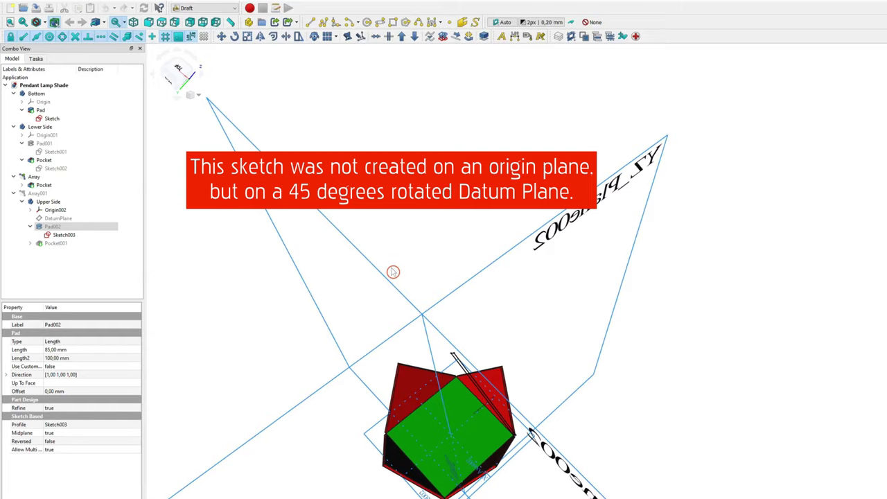
Step: Show the 45° DatumPlane, orbit to see its tilt, then hide it again
{"action": "left_click", "coordinate": [58, 218]}
{"action": "key", "text": "space"}
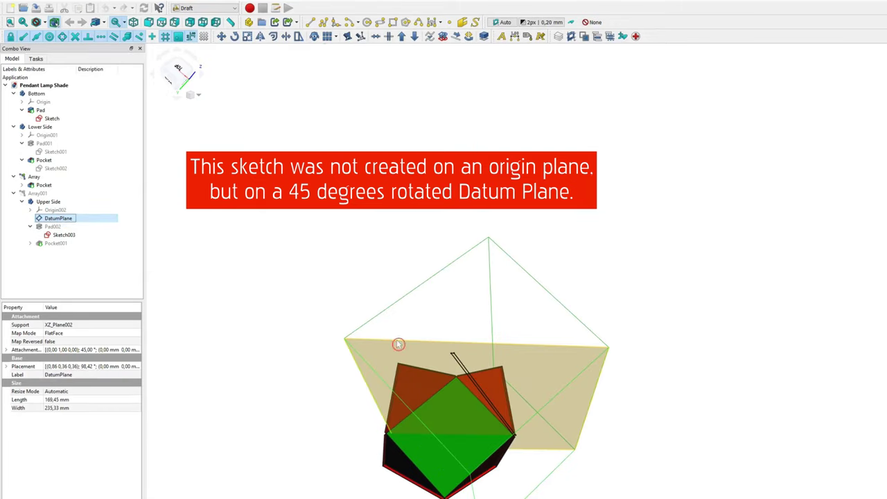
{"action": "mouse_move", "coordinate": [620, 434]}
{"action": "middle_mouse_down"}
{"action": "mouse_move", "coordinate": [630, 363]}
{"action": "mouse_move", "coordinate": [629, 404]}
{"action": "mouse_move", "coordinate": [550, 377]}
{"action": "mouse_move", "coordinate": [544, 337]}
{"action": "mouse_move", "coordinate": [479, 400]}
{"action": "middle_mouse_up"}
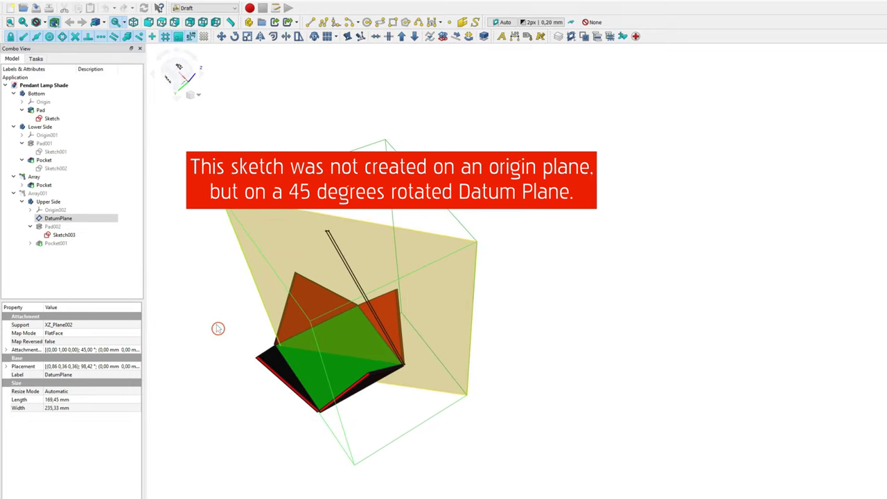
{"action": "scroll", "coordinate": [218, 328], "scroll_direction": "up", "scroll_amount": 3}
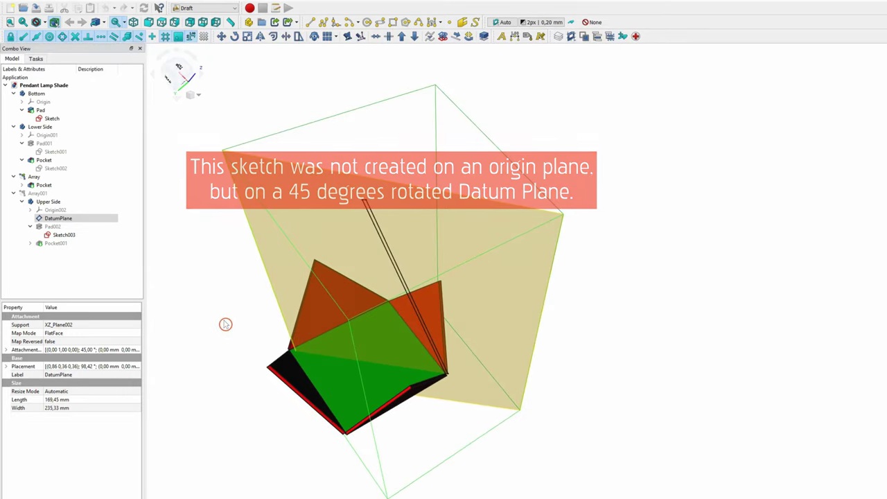
{"action": "left_click", "coordinate": [59, 228]}
{"action": "left_click", "coordinate": [57, 219]}
{"action": "key", "text": "space"}
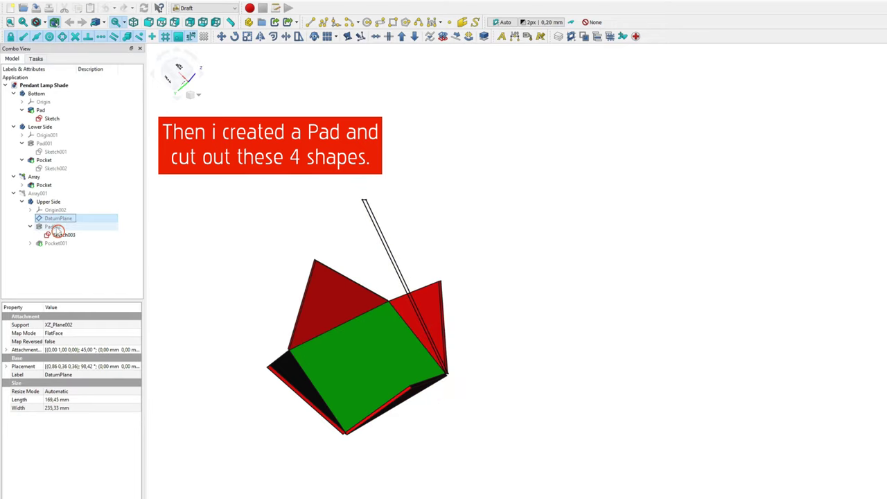
Step: Show the solid Pad002 panel again and hide Sketch003
{"action": "left_click", "coordinate": [54, 226]}
{"action": "key", "text": "space"}
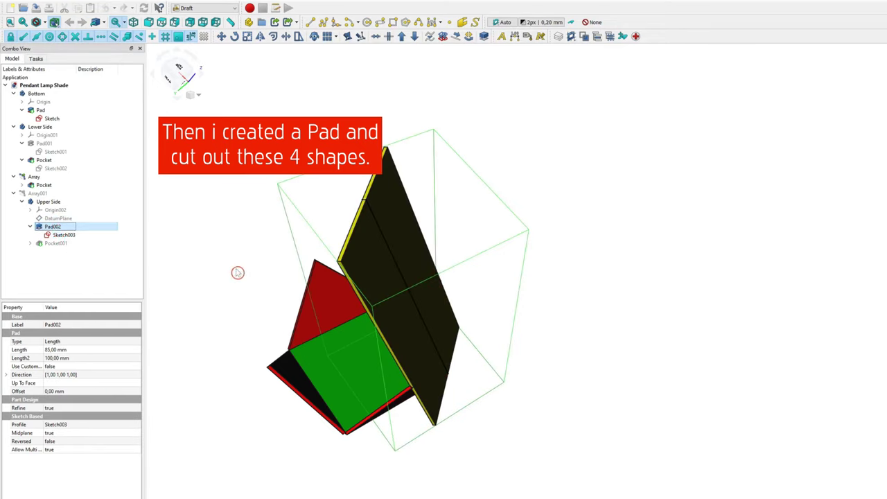
{"action": "mouse_move", "coordinate": [273, 276]}
{"action": "middle_mouse_down"}
{"action": "mouse_move", "coordinate": [236, 263]}
{"action": "mouse_move", "coordinate": [229, 279]}
{"action": "middle_mouse_up"}
{"action": "left_click", "coordinate": [230, 279]}
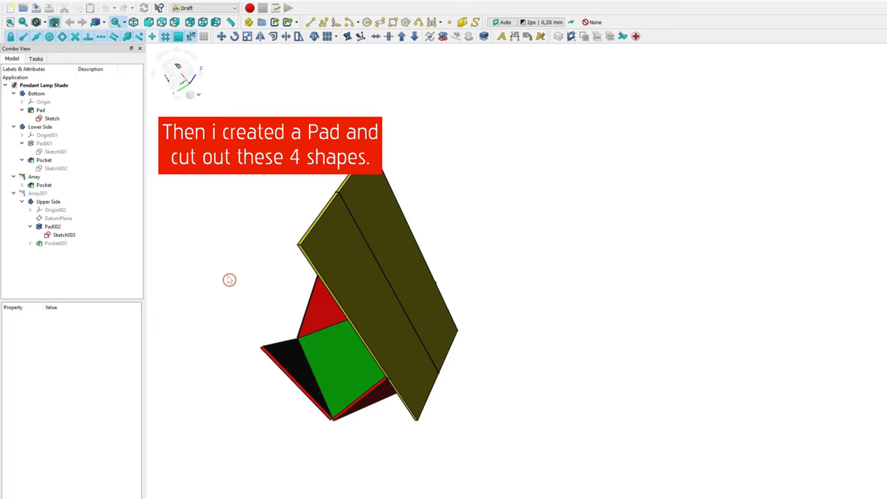
{"action": "left_click", "coordinate": [64, 235]}
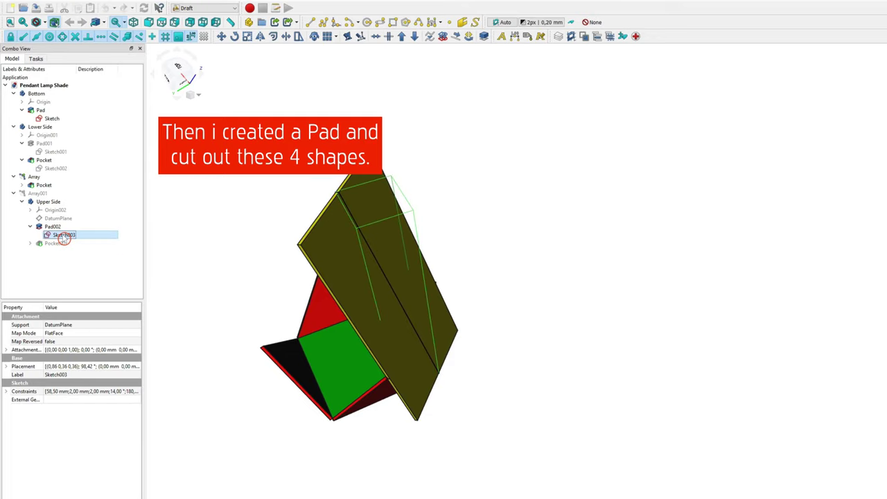
{"action": "key", "text": "space"}
{"action": "left_click", "coordinate": [59, 244]}
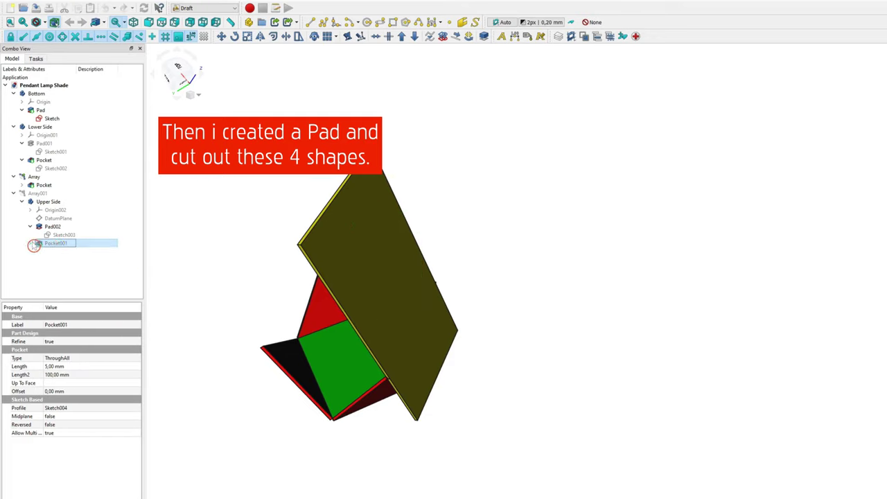
Step: Reveal Pocket001's cutting sketch Sketch004 and view the yellow panel trimmed to a point
{"action": "left_click", "coordinate": [31, 243]}
{"action": "left_click", "coordinate": [57, 252]}
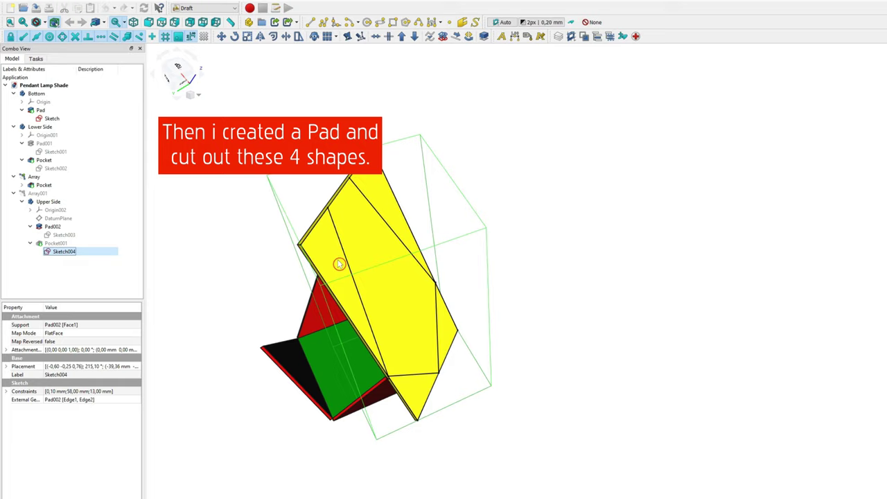
{"action": "left_click", "coordinate": [68, 244]}
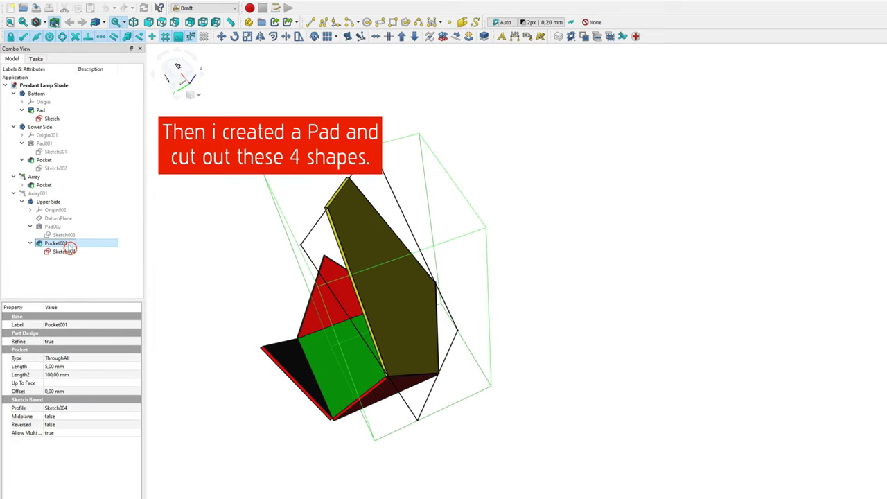
{"action": "left_click", "coordinate": [69, 253]}
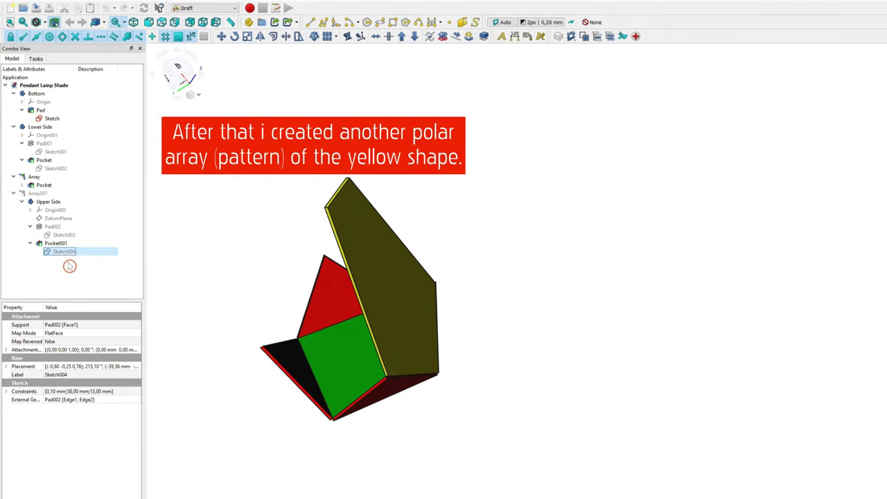
Step: Make Array001 visible and confirm its polar Angle is 360°
{"action": "left_click", "coordinate": [40, 194]}
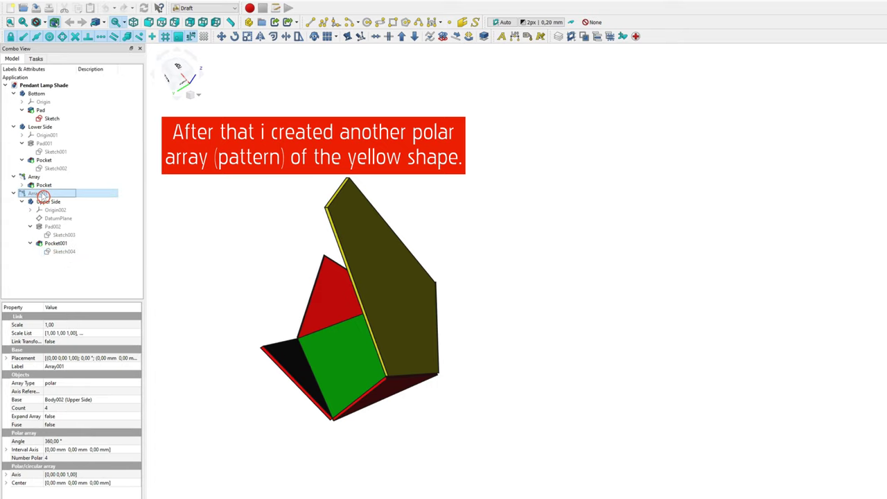
{"action": "key", "text": "space"}
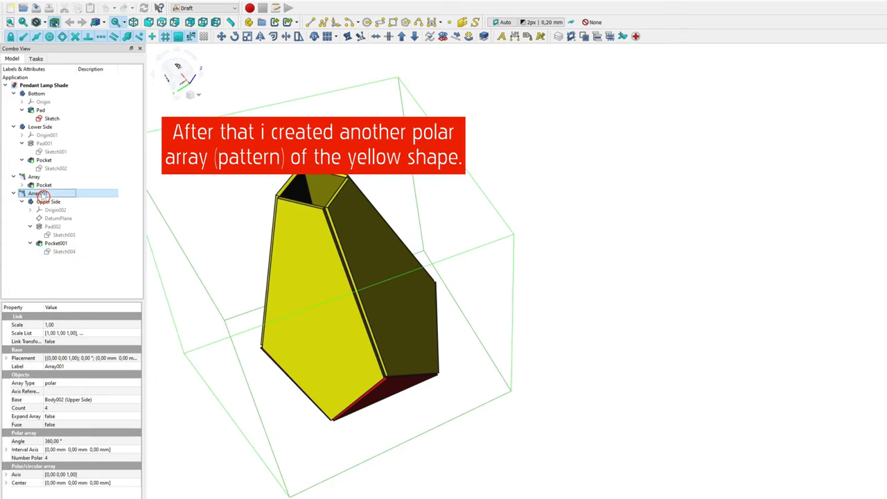
{"action": "left_click", "coordinate": [74, 441]}
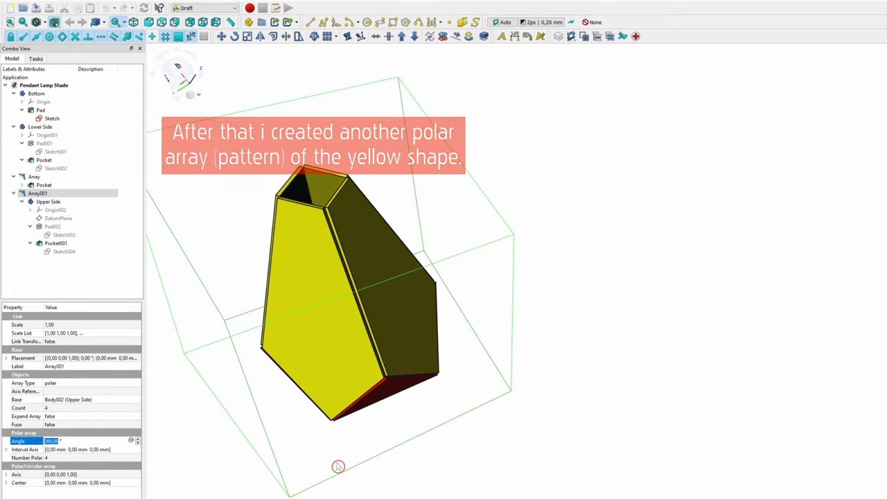
{"action": "left_click", "coordinate": [370, 471]}
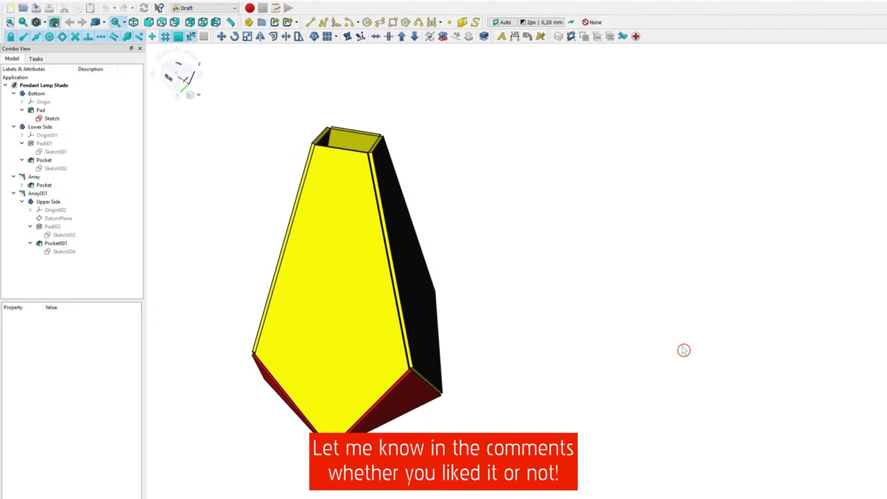
Step: Orbit the lamp shade to inspect its underside and yellow upper panels from several sides
{"action": "mouse_move", "coordinate": [684, 349]}
{"action": "middle_mouse_down"}
{"action": "mouse_move", "coordinate": [549, 250]}
{"action": "mouse_move", "coordinate": [457, 254]}
{"action": "mouse_move", "coordinate": [471, 293]}
{"action": "middle_mouse_up"}
{"action": "middle_click_drag", "start_coordinate": [464, 252], "coordinate": [396, 231]}
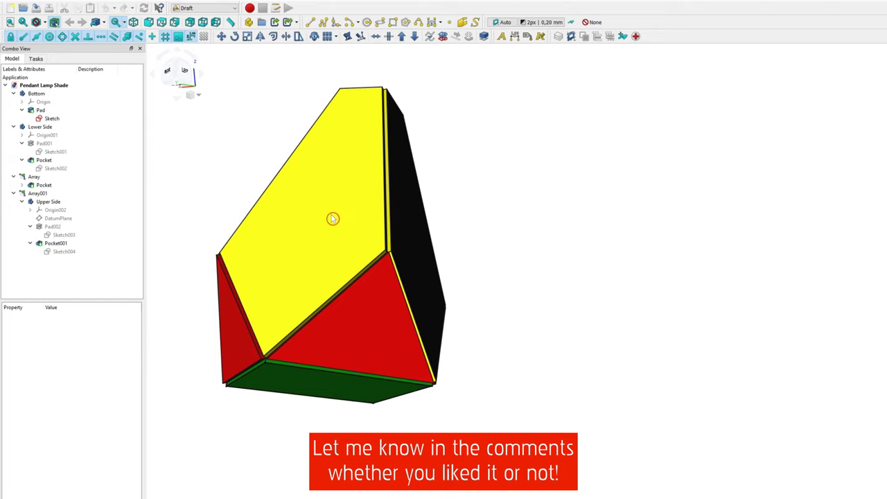
{"action": "left_click", "coordinate": [296, 165]}
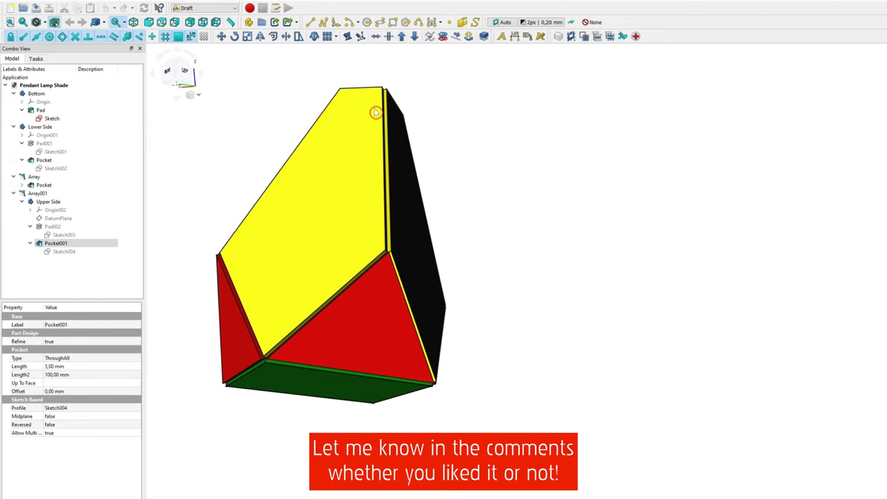
{"action": "mouse_move", "coordinate": [375, 113]}
{"action": "middle_mouse_down"}
{"action": "mouse_move", "coordinate": [414, 146]}
{"action": "mouse_move", "coordinate": [470, 174]}
{"action": "middle_mouse_up"}
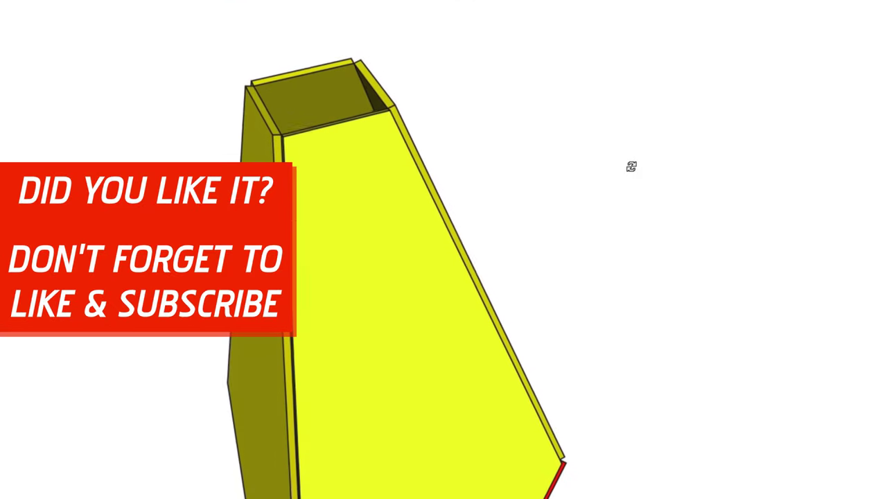
{"action": "mouse_move", "coordinate": [631, 166]}
{"action": "middle_mouse_down"}
{"action": "mouse_move", "coordinate": [629, 213]}
{"action": "mouse_move", "coordinate": [674, 272]}
{"action": "mouse_move", "coordinate": [680, 257]}
{"action": "middle_mouse_up"}
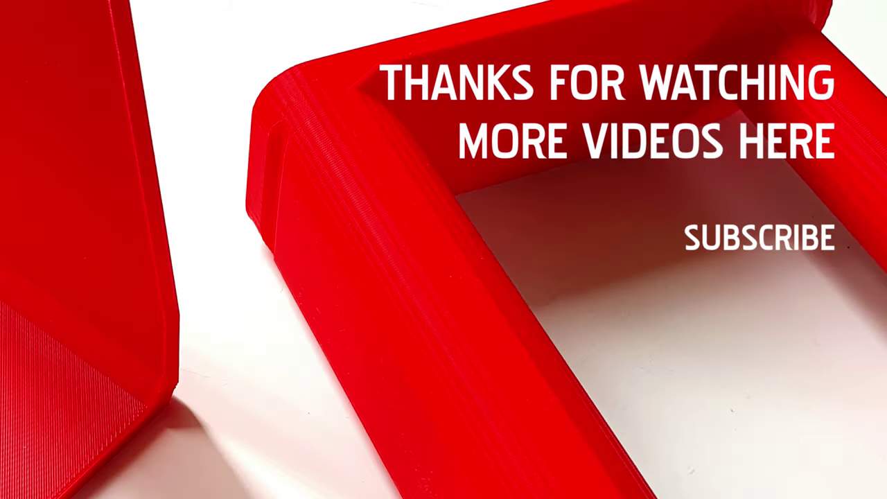